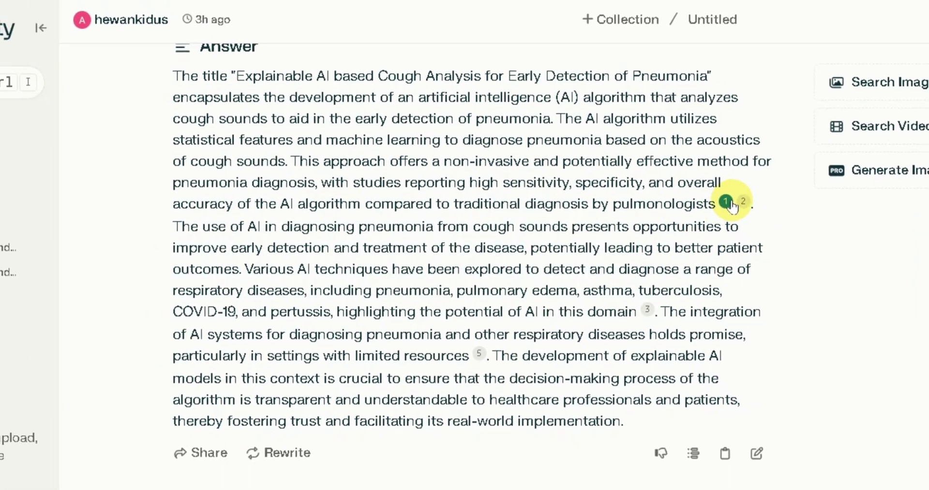
Open citation 1's PMC article on diagnosing pneumonia from cough sounds and read its header and abstract.
{"action": "left_click", "coordinate": [728, 202]}
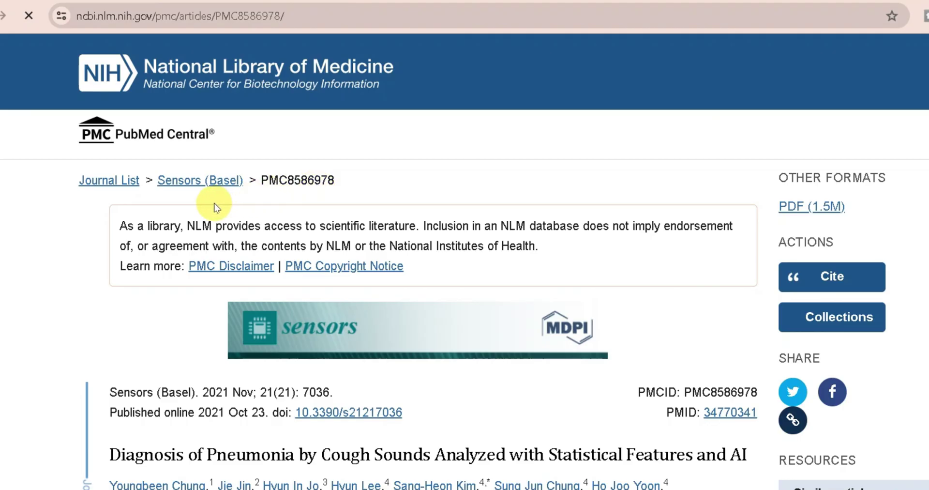
{"action": "scroll", "coordinate": [215, 208], "scroll_direction": "down", "scroll_amount": 10}
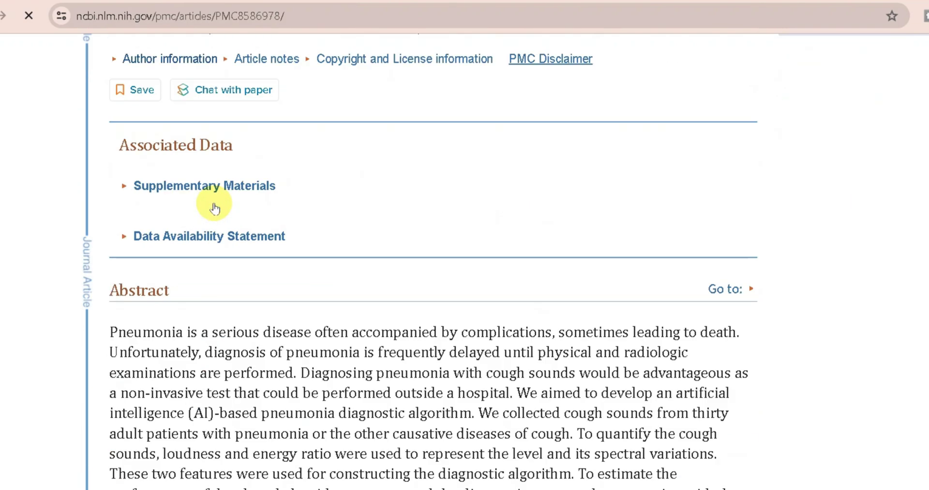
{"action": "scroll", "coordinate": [215, 208], "scroll_direction": "down", "scroll_amount": 2}
{"action": "scroll", "coordinate": [214, 203], "scroll_direction": "down", "scroll_amount": 8}
{"action": "scroll", "coordinate": [215, 204], "scroll_direction": "up", "scroll_amount": 20}
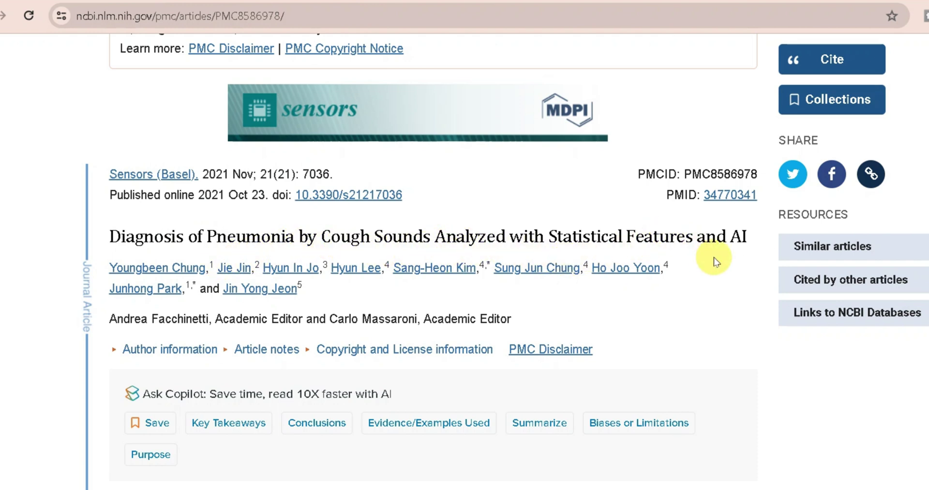
{"action": "scroll", "coordinate": [565, 374], "scroll_direction": "down", "scroll_amount": 3}
{"action": "scroll", "coordinate": [567, 377], "scroll_direction": "down", "scroll_amount": 3}
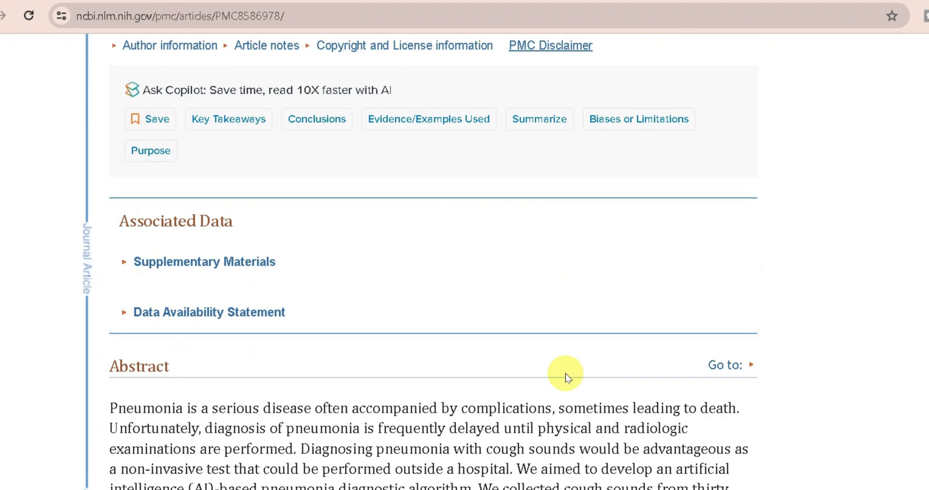
{"action": "scroll", "coordinate": [567, 376], "scroll_direction": "up", "scroll_amount": 6}
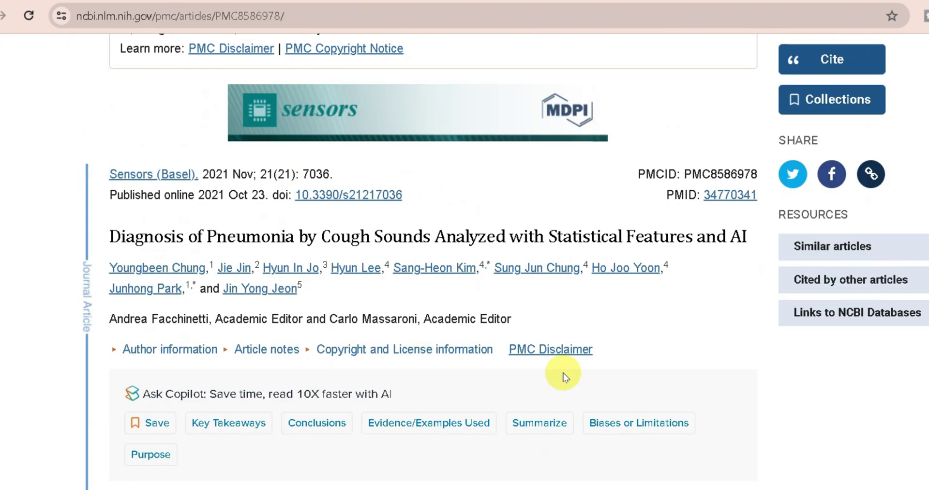
{"action": "scroll", "coordinate": [442, 342], "scroll_direction": "up", "scroll_amount": 5}
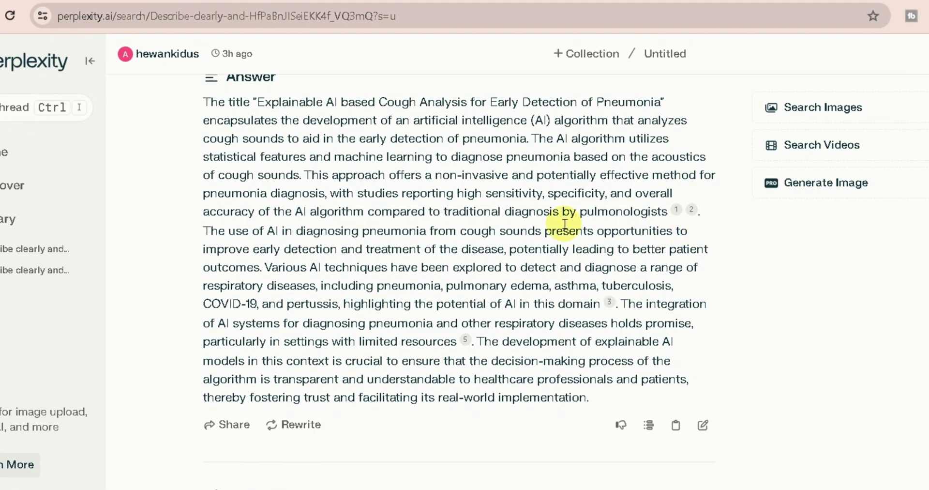
Open citation 2's Healio Q&A on cough-detecting AI for early pneumonia diagnosis and skim it.
{"action": "left_click", "coordinate": [692, 211]}
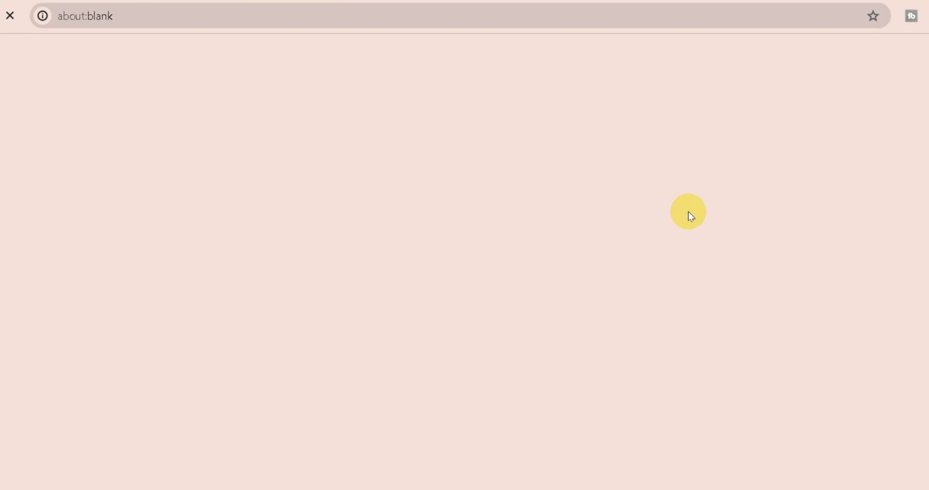
{"action": "scroll", "coordinate": [716, 354], "scroll_direction": "down", "scroll_amount": 1}
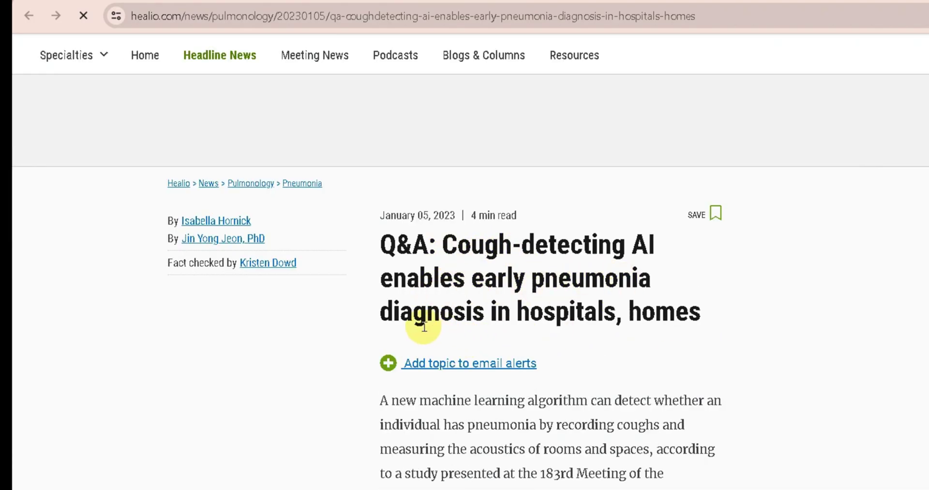
{"action": "scroll", "coordinate": [676, 373], "scroll_direction": "down", "scroll_amount": 2}
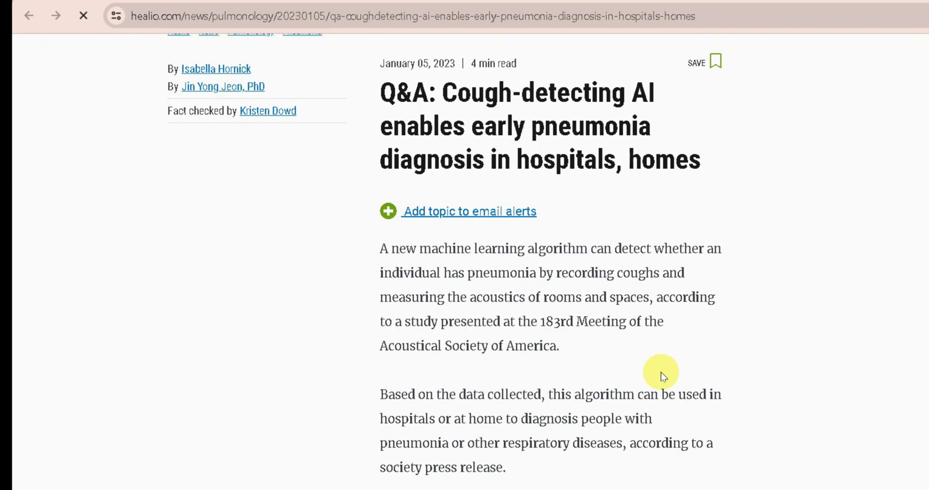
{"action": "scroll", "coordinate": [661, 373], "scroll_direction": "down", "scroll_amount": 15}
{"action": "scroll", "coordinate": [662, 373], "scroll_direction": "up", "scroll_amount": 14}
{"action": "scroll", "coordinate": [661, 373], "scroll_direction": "up", "scroll_amount": 3}
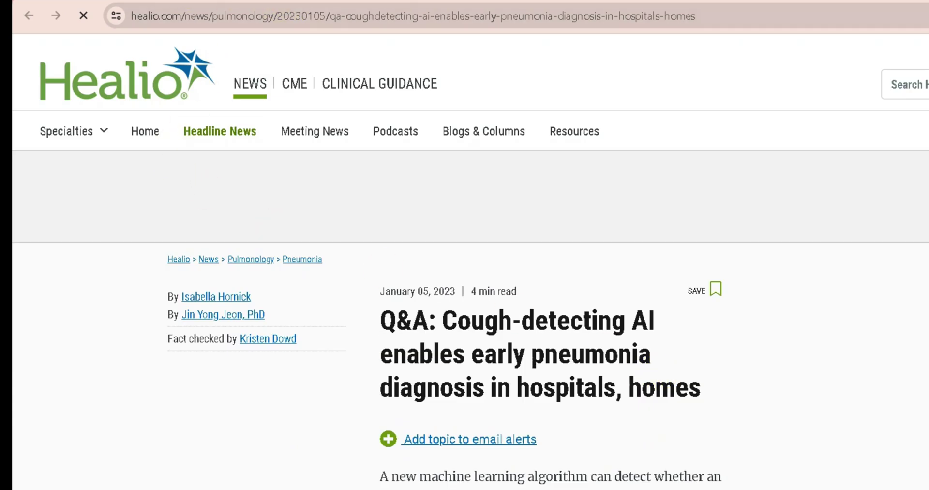
Highlight the Healio headline, then go back to the Perplexity answer.
{"action": "left_click_drag", "start_coordinate": [381, 308], "coordinate": [716, 485]}
{"action": "left_click", "coordinate": [491, 352]}
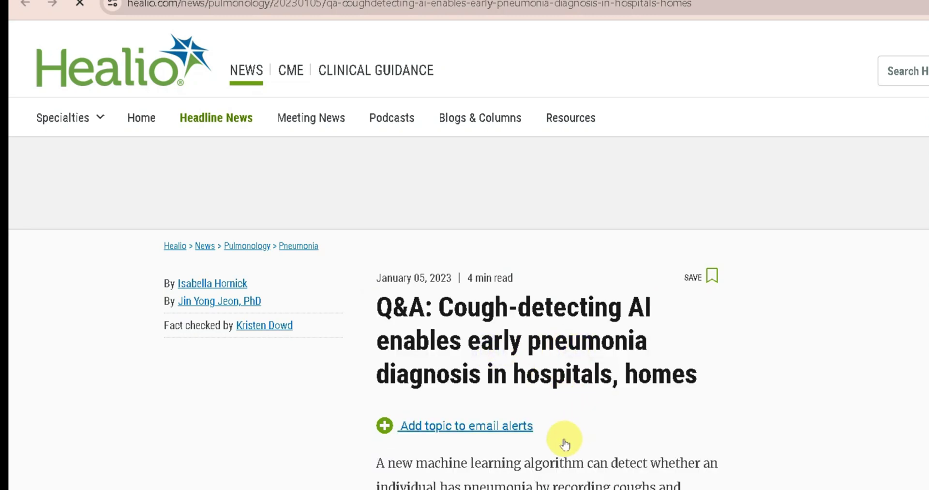
{"action": "scroll", "coordinate": [568, 436], "scroll_direction": "down", "scroll_amount": 10}
{"action": "scroll", "coordinate": [545, 424], "scroll_direction": "up", "scroll_amount": 5}
{"action": "scroll", "coordinate": [546, 423], "scroll_direction": "up", "scroll_amount": 5}
{"action": "left_click", "coordinate": [29, 1]}
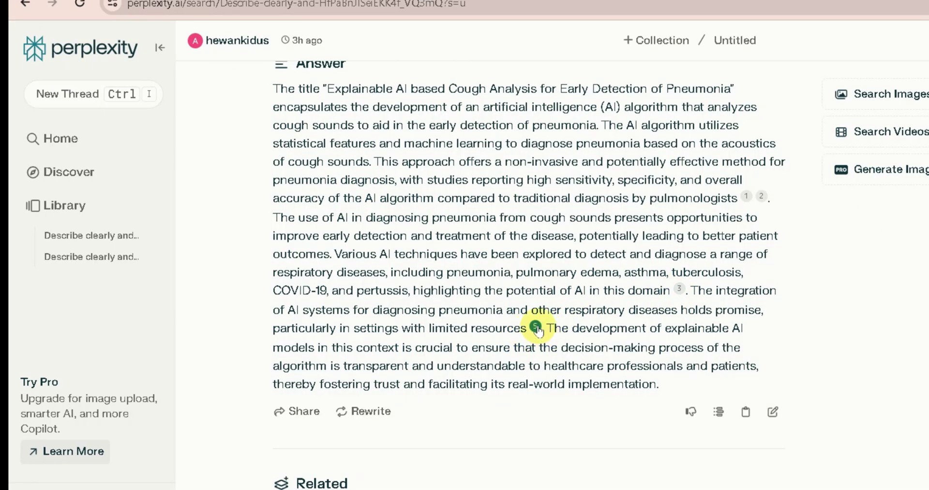
Open citation 5's ScienceDirect systematic review on AI pneumonia diagnosis via signs and symptoms and highlight its title.
{"action": "left_click", "coordinate": [536, 327]}
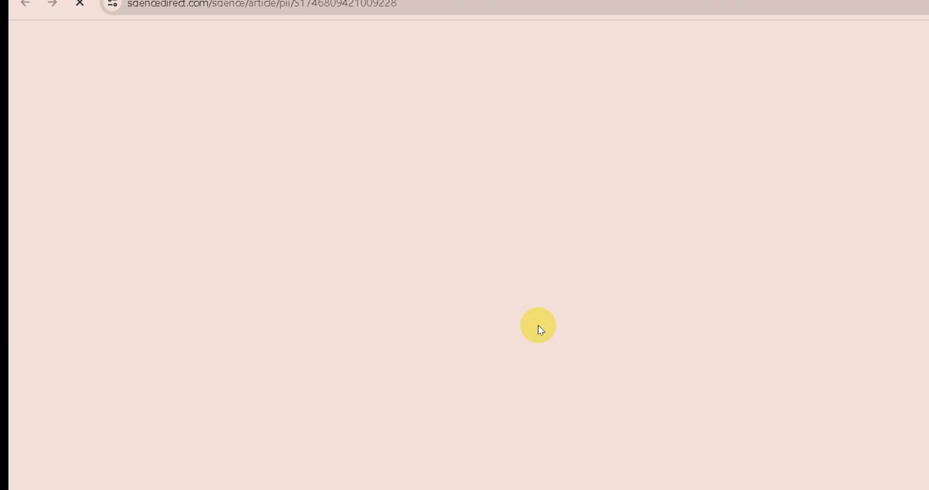
{"action": "scroll", "coordinate": [533, 349], "scroll_direction": "down", "scroll_amount": 2}
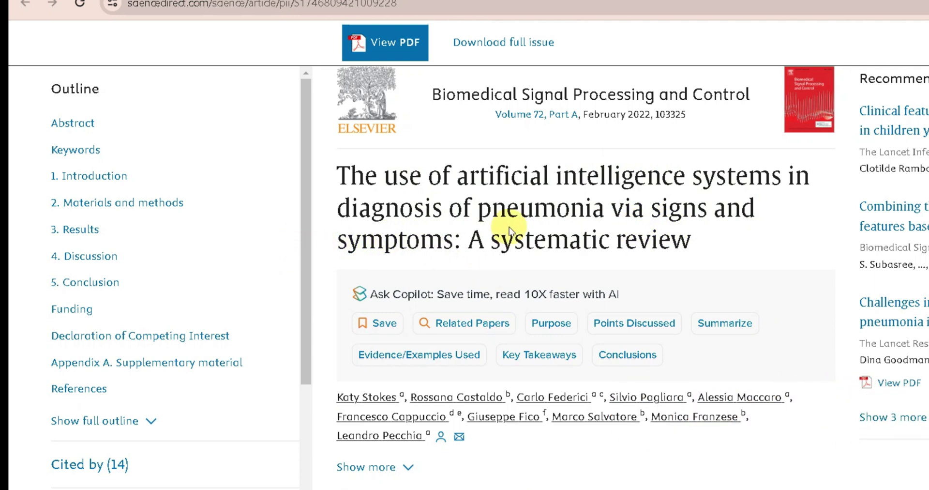
{"action": "left_click_drag", "start_coordinate": [724, 253], "coordinate": [549, 210]}
{"action": "scroll", "coordinate": [522, 234], "scroll_direction": "down", "scroll_amount": 5}
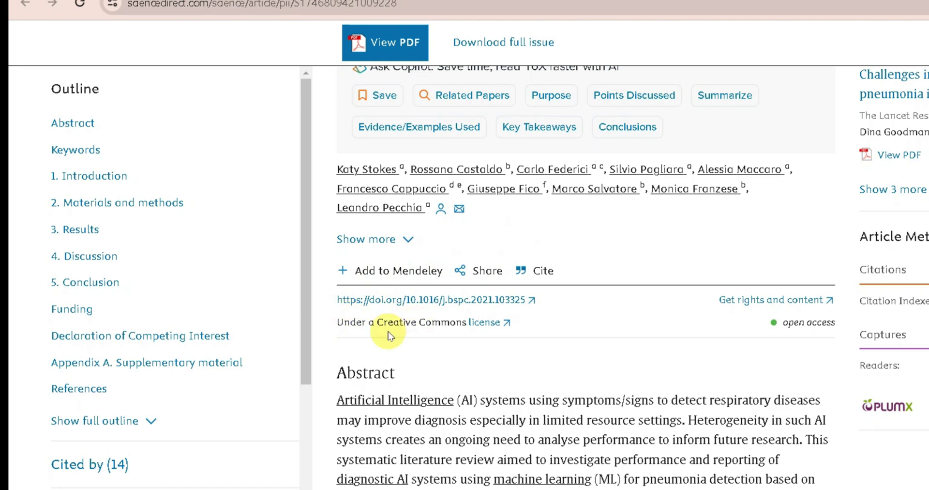
{"action": "scroll", "coordinate": [595, 367], "scroll_direction": "down", "scroll_amount": 2}
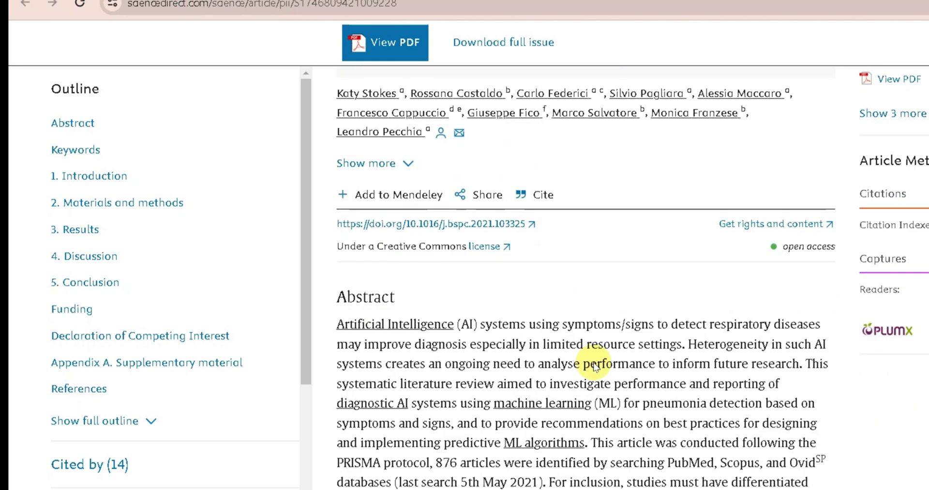
{"action": "scroll", "coordinate": [595, 359], "scroll_direction": "up", "scroll_amount": 10}
{"action": "left_click_drag", "start_coordinate": [713, 318], "coordinate": [431, 275]}
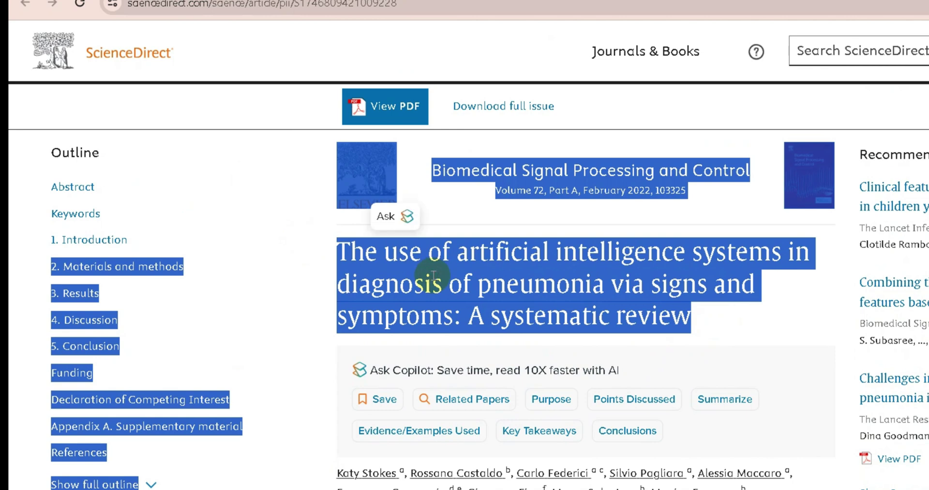
{"action": "left_click", "coordinate": [508, 296]}
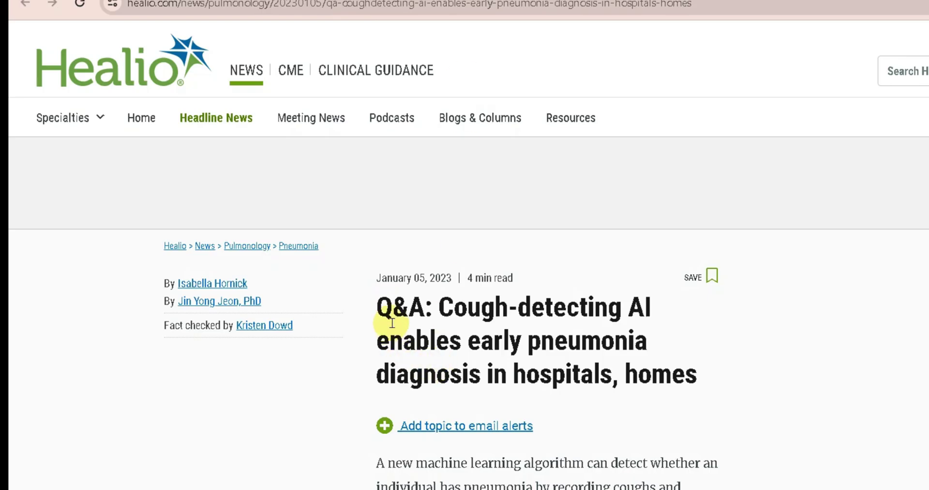
Highlight the Healio headline and intro text, then clear the selection.
{"action": "left_click_drag", "start_coordinate": [390, 309], "coordinate": [722, 386]}
{"action": "left_click", "coordinate": [720, 386]}
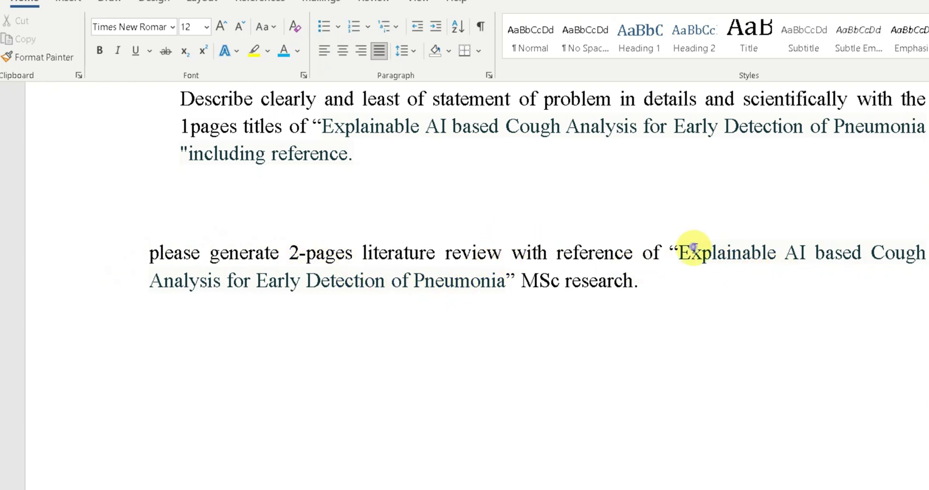
{"action": "left_click_drag", "start_coordinate": [693, 249], "coordinate": [692, 310]}
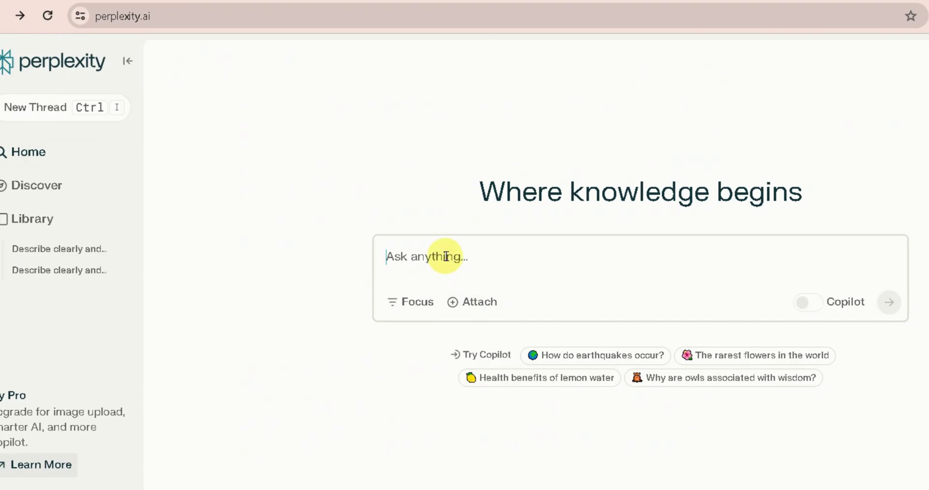
{"action": "left_click", "coordinate": [444, 256]}
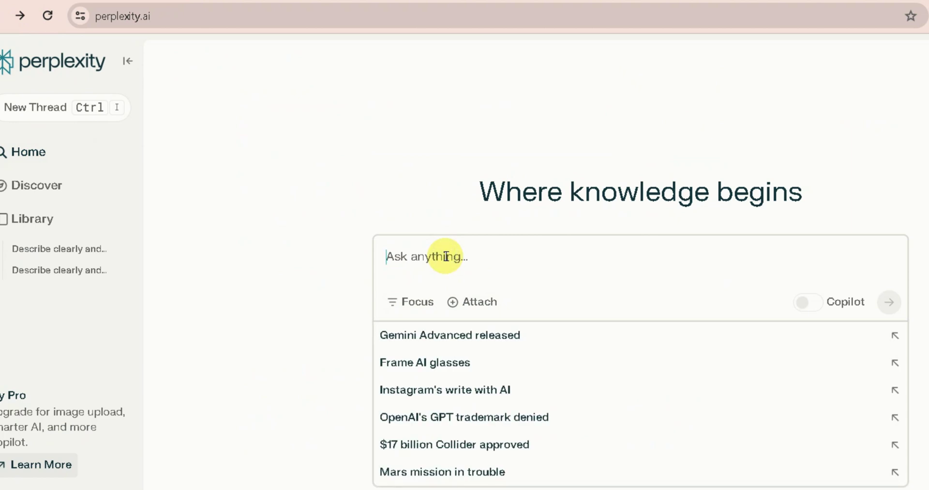
{"action": "type", "text": "please generate 2-pages literature review with reference of \"Explainable AI based Cough Analysis for Early Detection of Pneumonia\" MSc research."}
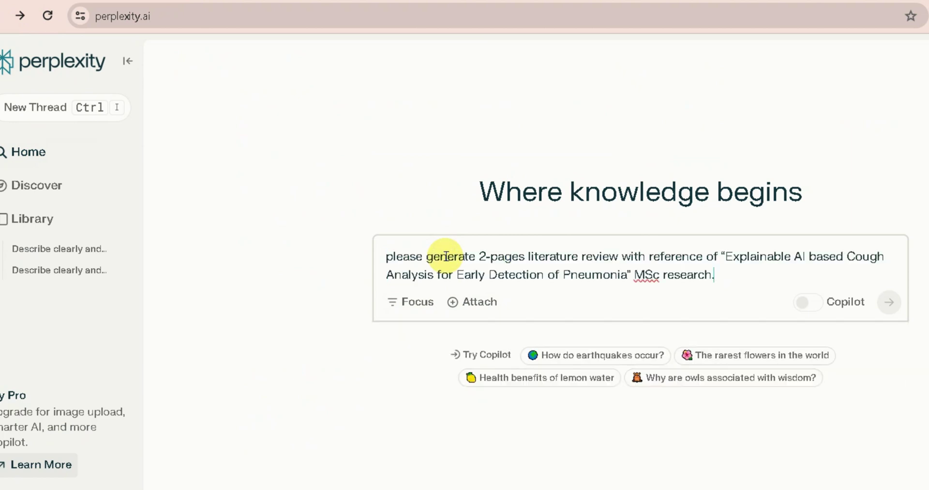
{"action": "left_click", "coordinate": [885, 307]}
{"action": "scroll", "coordinate": [620, 480], "scroll_direction": "down", "scroll_amount": 3}
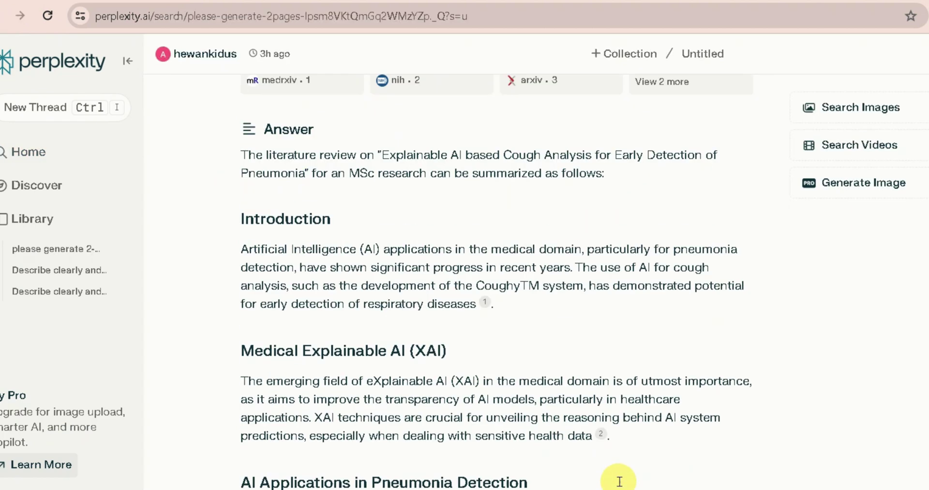
{"action": "scroll", "coordinate": [620, 481], "scroll_direction": "down", "scroll_amount": 5}
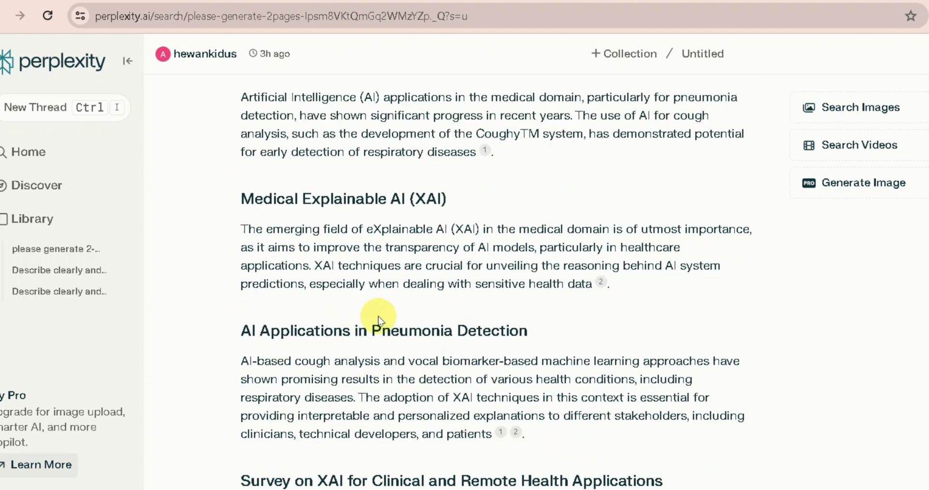
{"action": "scroll", "coordinate": [675, 288], "scroll_direction": "up", "scroll_amount": 5}
{"action": "scroll", "coordinate": [676, 288], "scroll_direction": "down", "scroll_amount": 5}
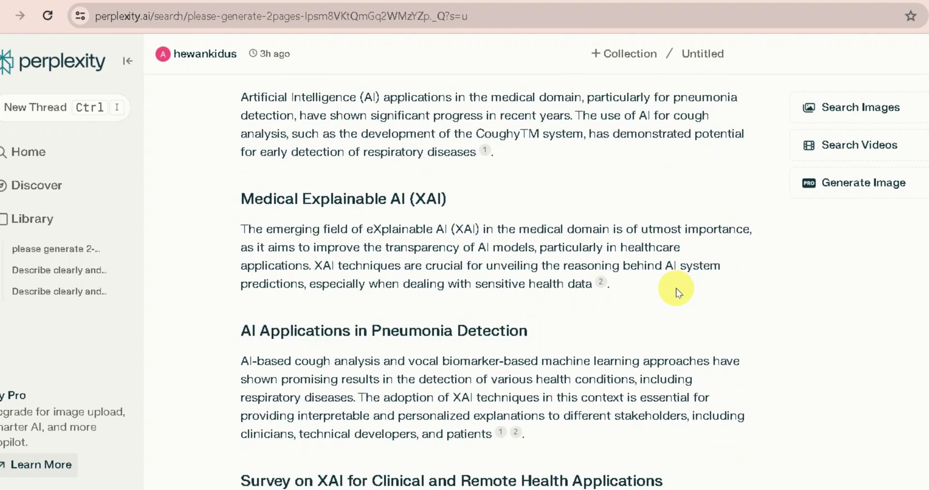
{"action": "scroll", "coordinate": [673, 297], "scroll_direction": "down", "scroll_amount": 3}
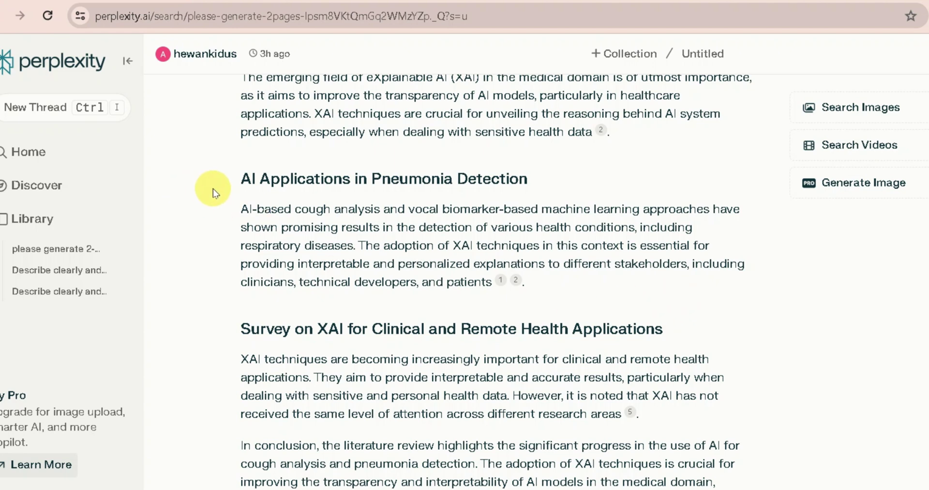
{"action": "scroll", "coordinate": [487, 292], "scroll_direction": "up", "scroll_amount": 6}
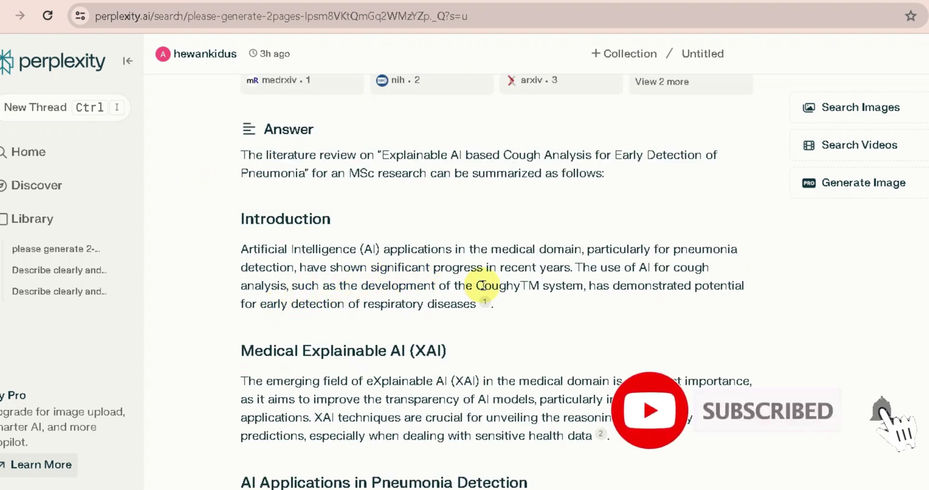
{"action": "scroll", "coordinate": [484, 285], "scroll_direction": "down", "scroll_amount": 2}
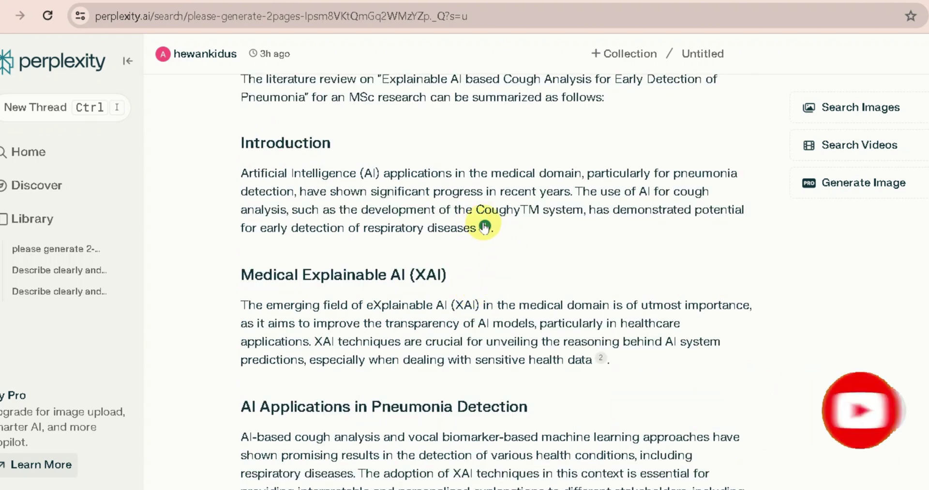
{"action": "scroll", "coordinate": [417, 279], "scroll_direction": "down", "scroll_amount": 2}
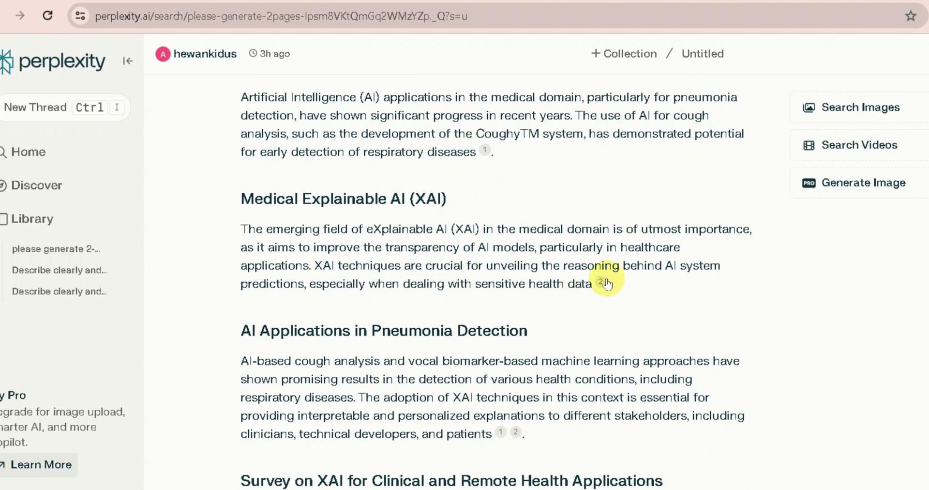
{"action": "scroll", "coordinate": [586, 310], "scroll_direction": "down", "scroll_amount": 2}
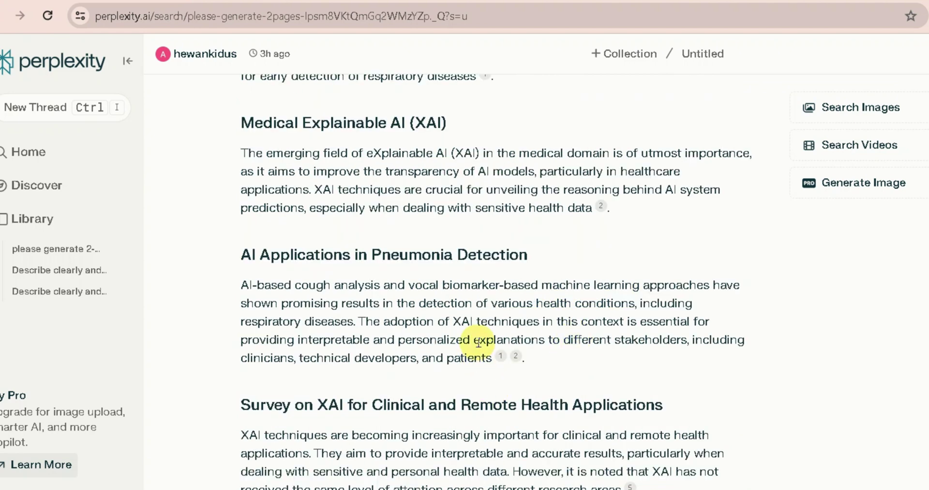
{"action": "scroll", "coordinate": [535, 361], "scroll_direction": "down", "scroll_amount": 4}
{"action": "scroll", "coordinate": [535, 361], "scroll_direction": "down", "scroll_amount": 5}
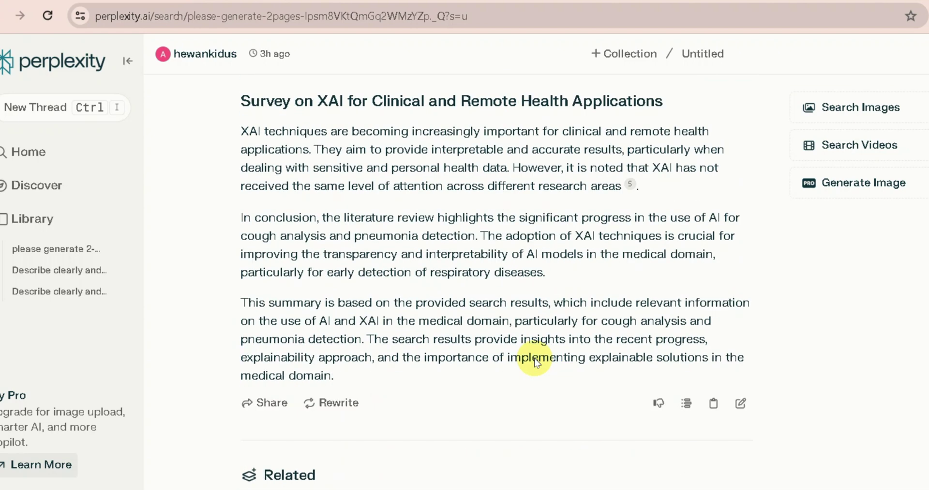
{"action": "scroll", "coordinate": [535, 360], "scroll_direction": "up", "scroll_amount": 2}
{"action": "scroll", "coordinate": [639, 218], "scroll_direction": "up", "scroll_amount": 2}
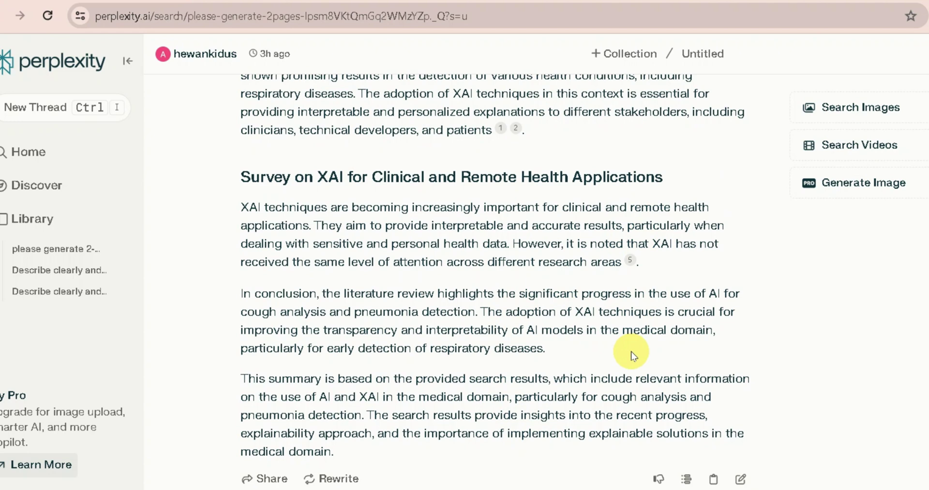
{"action": "scroll", "coordinate": [633, 356], "scroll_direction": "up", "scroll_amount": 3}
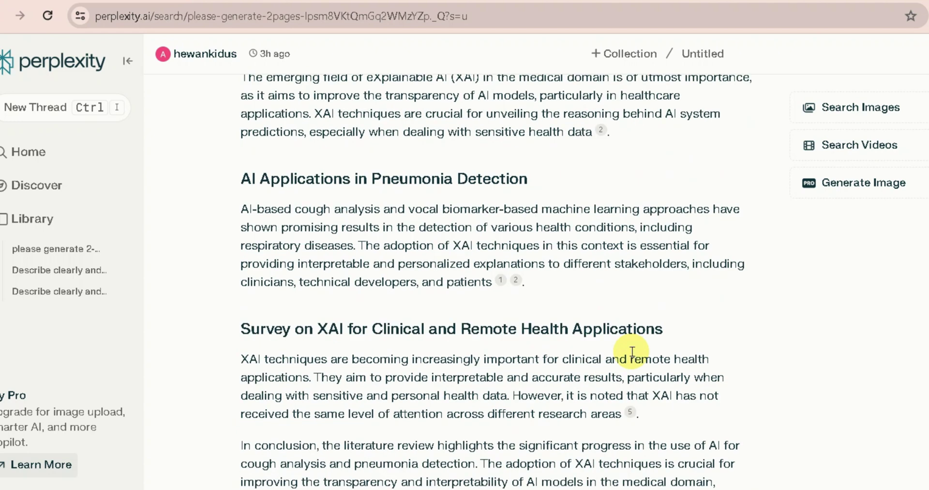
{"action": "scroll", "coordinate": [631, 351], "scroll_direction": "down", "scroll_amount": 3}
{"action": "scroll", "coordinate": [632, 352], "scroll_direction": "up", "scroll_amount": 4}
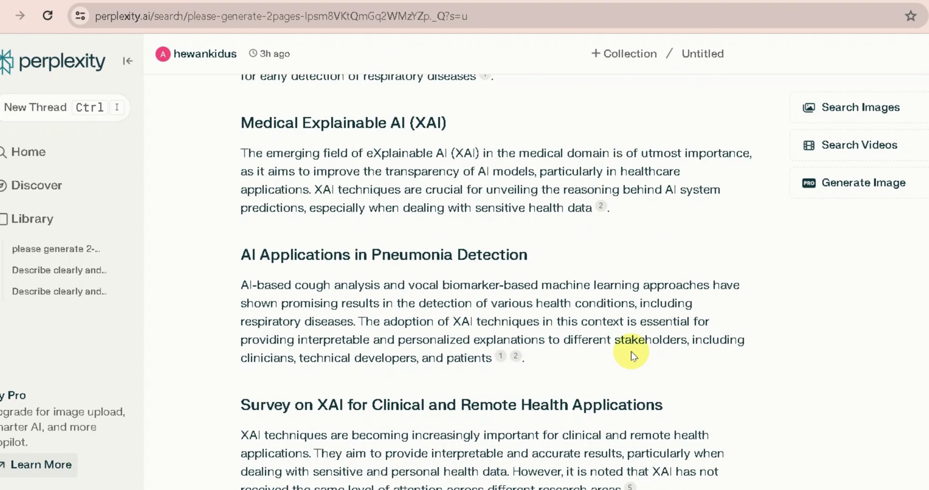
{"action": "scroll", "coordinate": [584, 357], "scroll_direction": "down", "scroll_amount": 3}
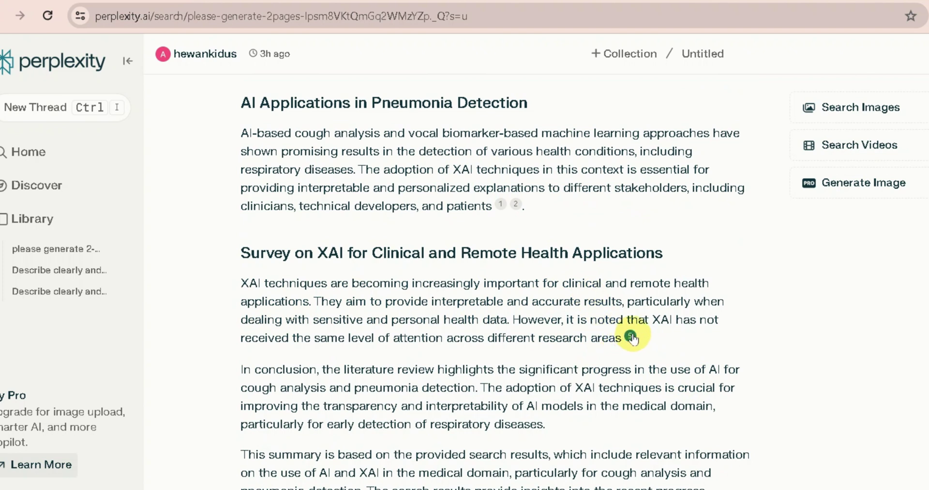
{"action": "left_click_drag", "start_coordinate": [241, 253], "coordinate": [624, 338]}
{"action": "left_click", "coordinate": [593, 334]}
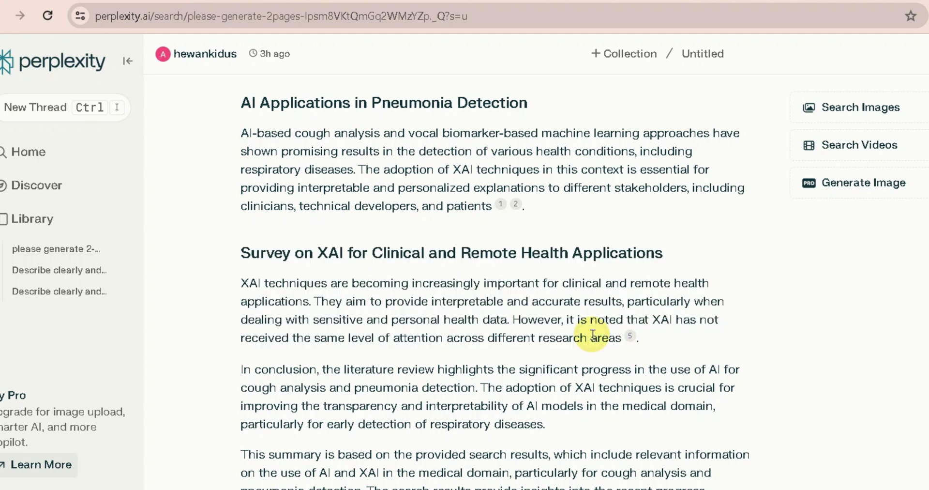
Open citation 5's SpringerLink survey 'Explainable AI for clinical and remote health applications' and read its Introduction.
{"action": "left_click", "coordinate": [631, 335]}
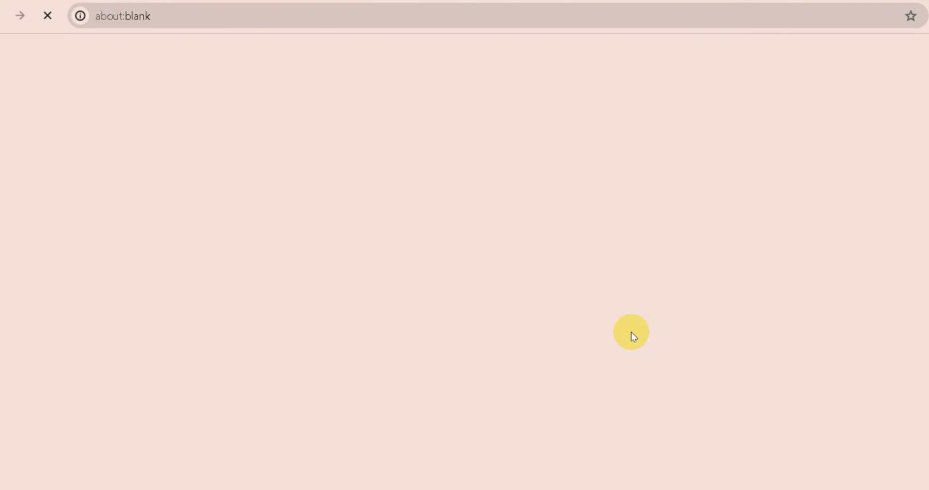
{"action": "scroll", "coordinate": [436, 479], "scroll_direction": "up", "scroll_amount": 14}
{"action": "scroll", "coordinate": [179, 384], "scroll_direction": "down", "scroll_amount": 20}
{"action": "scroll", "coordinate": [186, 385], "scroll_direction": "down", "scroll_amount": 20}
{"action": "scroll", "coordinate": [185, 386], "scroll_direction": "down", "scroll_amount": 5}
{"action": "scroll", "coordinate": [186, 387], "scroll_direction": "down", "scroll_amount": 2}
{"action": "scroll", "coordinate": [186, 388], "scroll_direction": "up", "scroll_amount": 20}
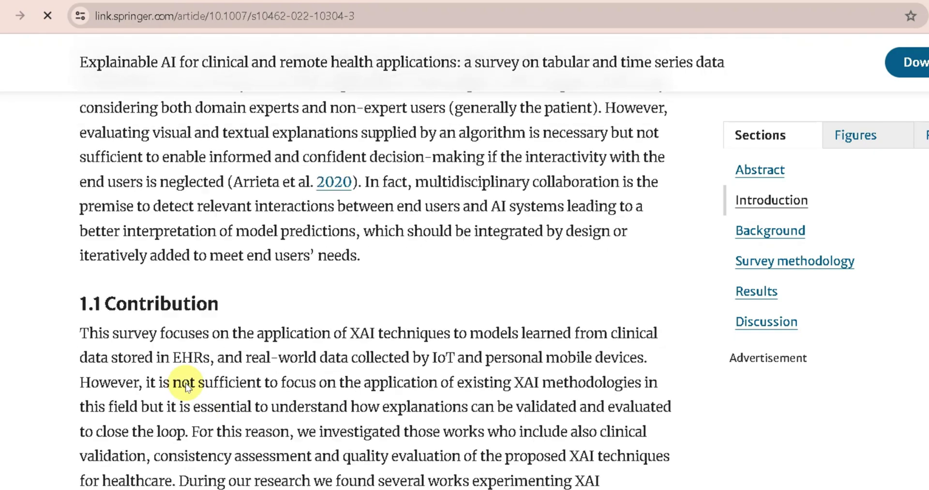
{"action": "scroll", "coordinate": [186, 387], "scroll_direction": "up", "scroll_amount": 20}
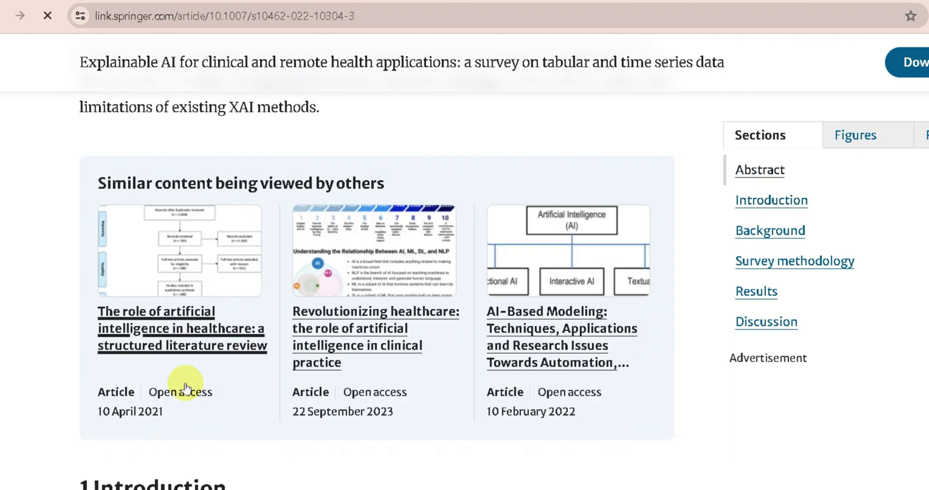
{"action": "scroll", "coordinate": [187, 387], "scroll_direction": "down", "scroll_amount": 2}
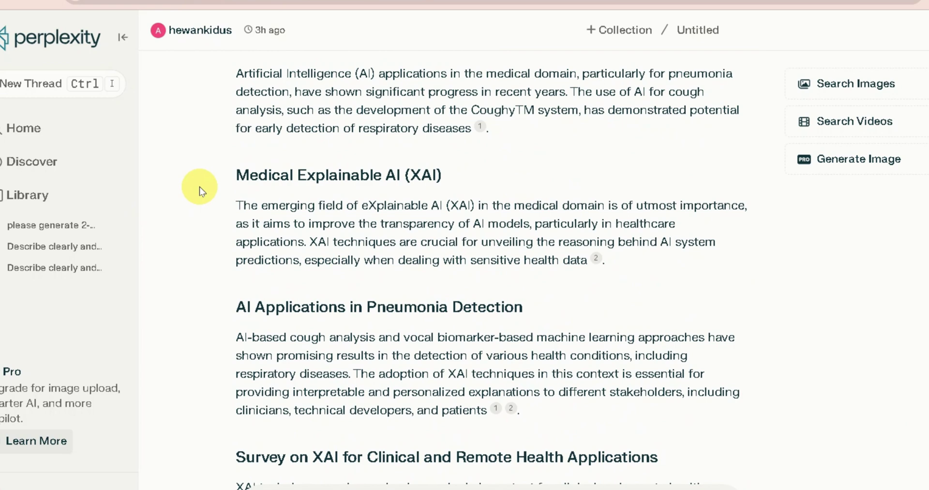
{"action": "scroll", "coordinate": [208, 191], "scroll_direction": "up", "scroll_amount": 3}
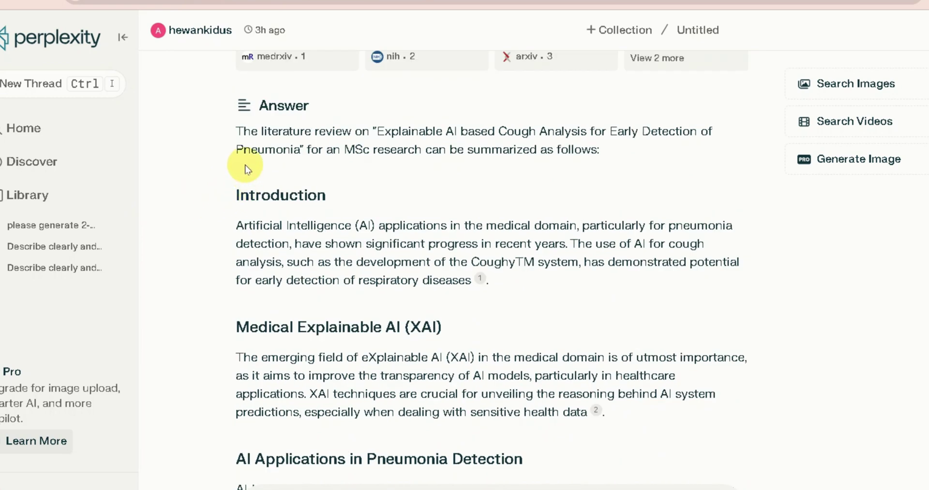
Open citation 2's PMC survey on medical explainable AI and its scoring system.
{"action": "left_click_drag", "start_coordinate": [233, 201], "coordinate": [473, 487]}
{"action": "left_click", "coordinate": [369, 408]}
{"action": "scroll", "coordinate": [380, 398], "scroll_direction": "down", "scroll_amount": 6}
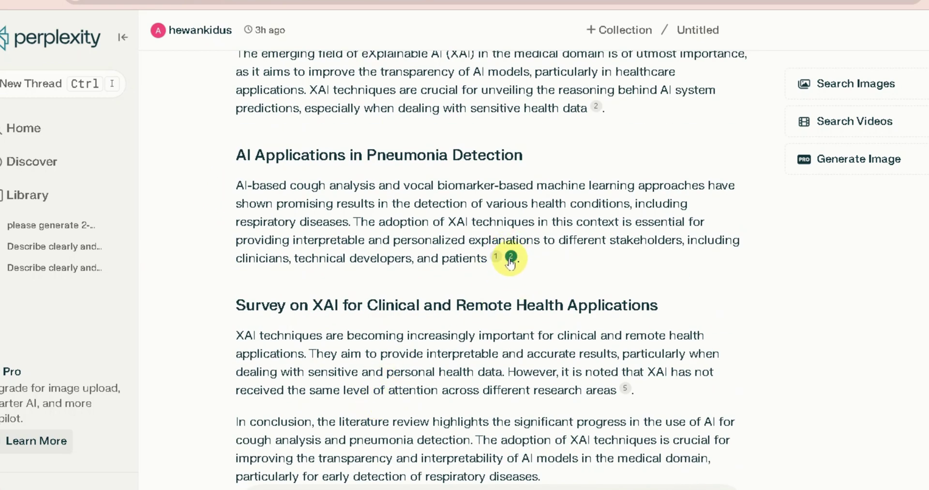
{"action": "left_click", "coordinate": [511, 257]}
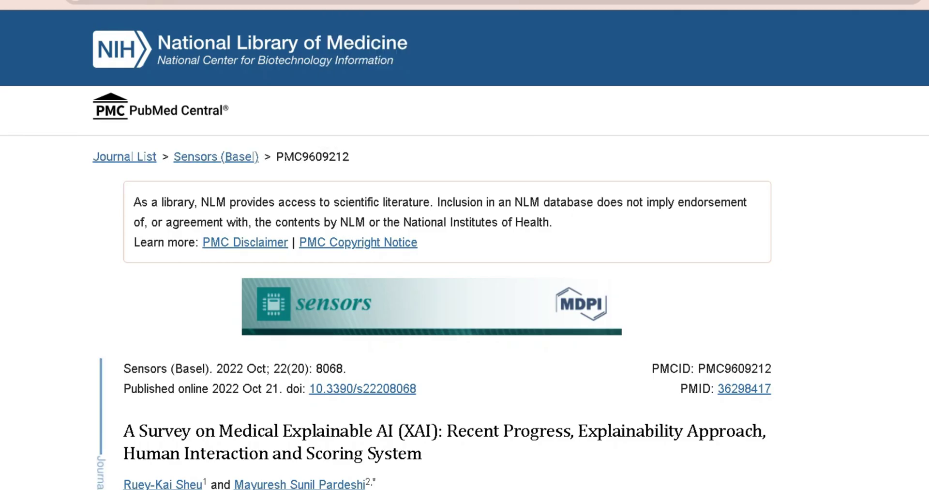
{"action": "scroll", "coordinate": [122, 337], "scroll_direction": "down", "scroll_amount": 3}
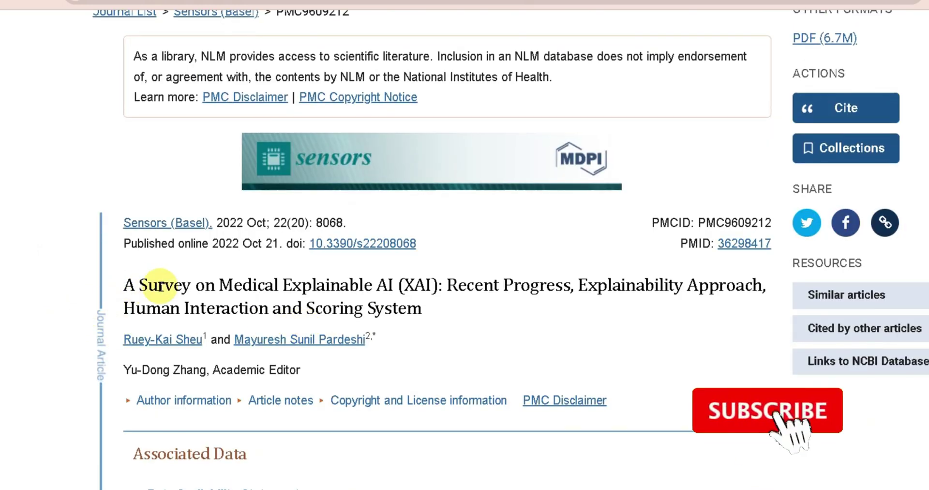
Highlight the PMC article's full title to check it against the Perplexity citation.
{"action": "left_click_drag", "start_coordinate": [123, 284], "coordinate": [460, 318]}
{"action": "left_click", "coordinate": [468, 326]}
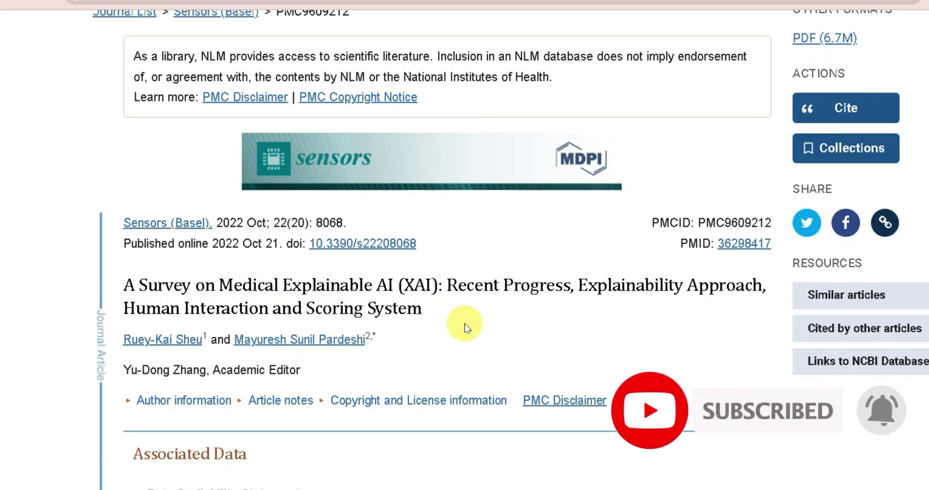
{"action": "left_click_drag", "start_coordinate": [124, 285], "coordinate": [466, 305]}
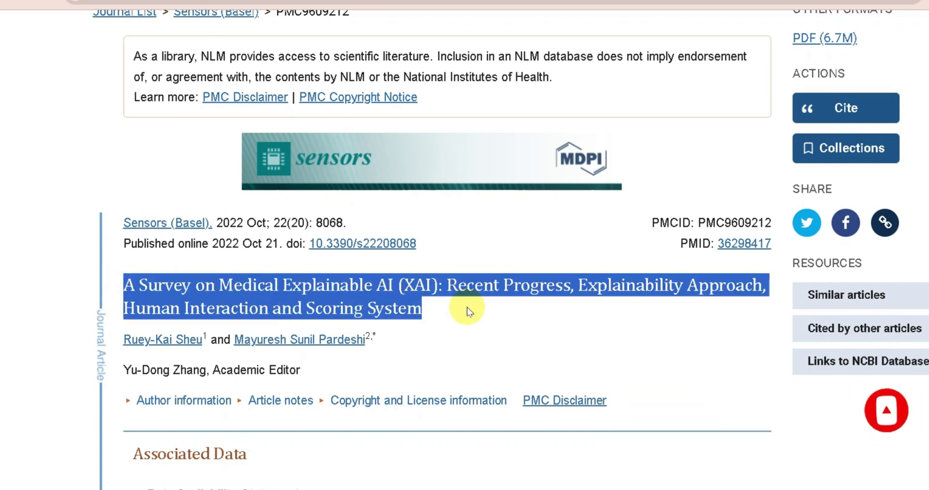
{"action": "key", "text": "ctrl+Tab"}
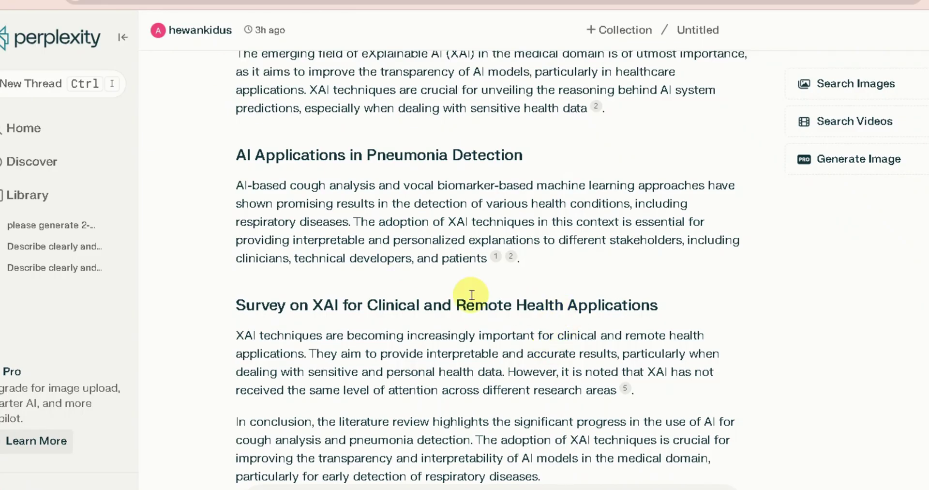
{"action": "left_click", "coordinate": [510, 257]}
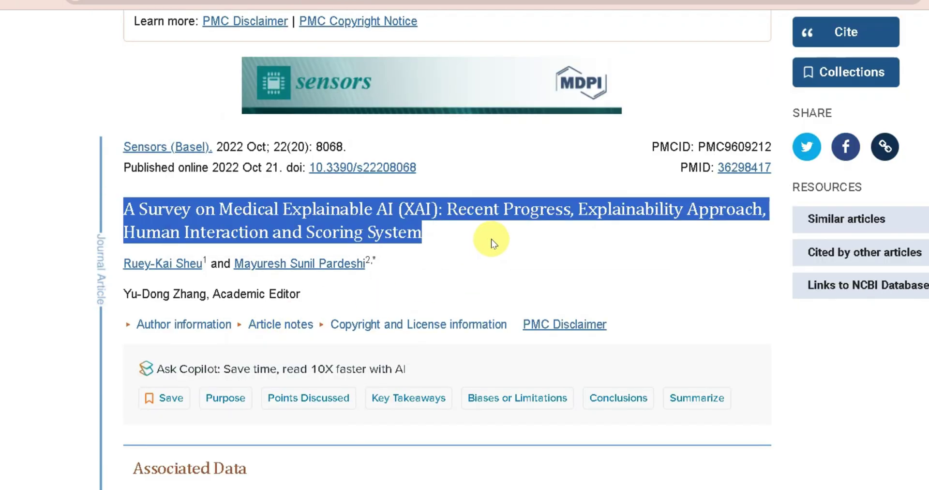
{"action": "left_click", "coordinate": [493, 242]}
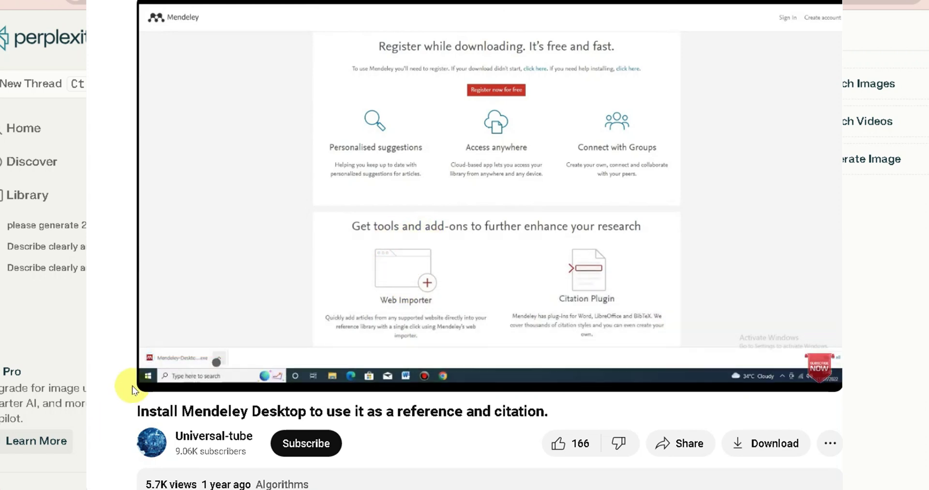
Subscribe to the Universal-tube YouTube channel with notifications set to All.
{"action": "left_click_drag", "start_coordinate": [129, 411], "coordinate": [549, 411]}
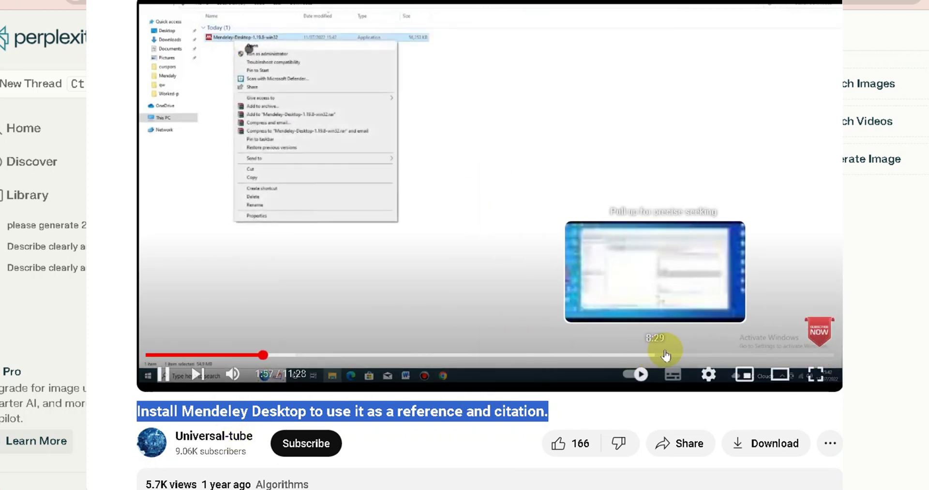
{"action": "key", "text": "Escape"}
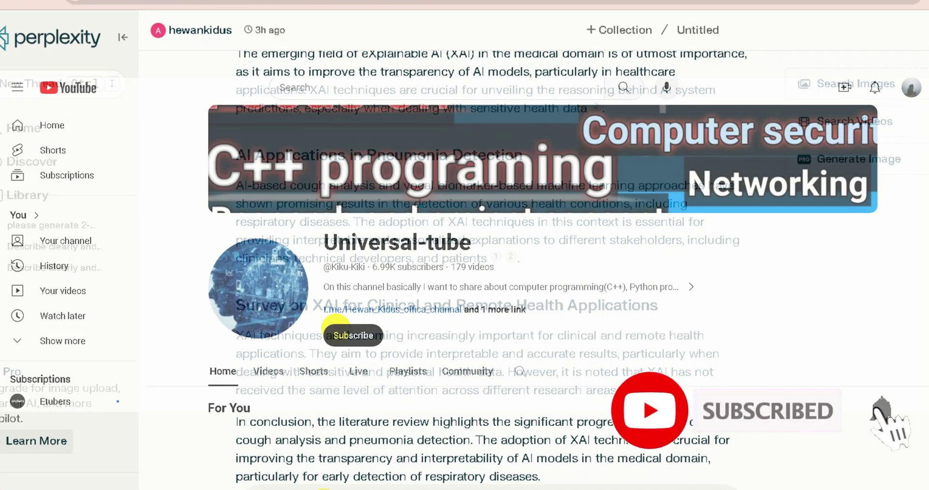
{"action": "left_click", "coordinate": [338, 336]}
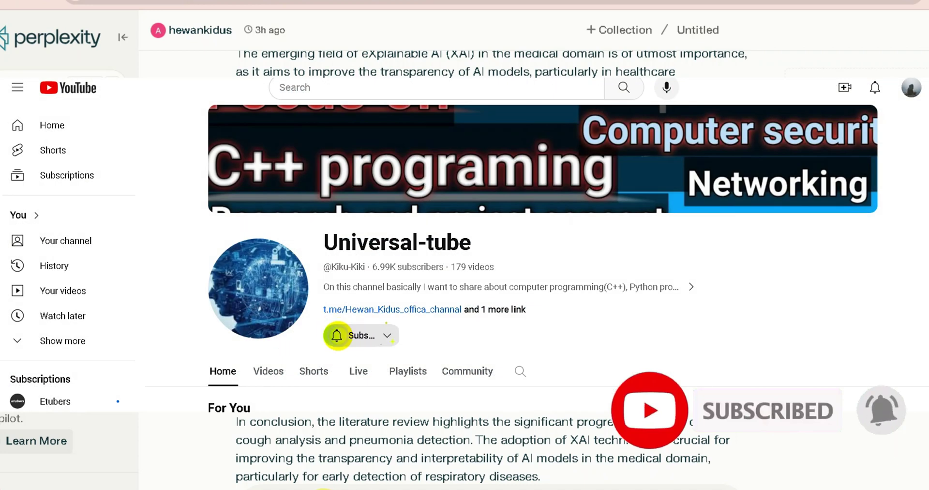
{"action": "left_click", "coordinate": [337, 336]}
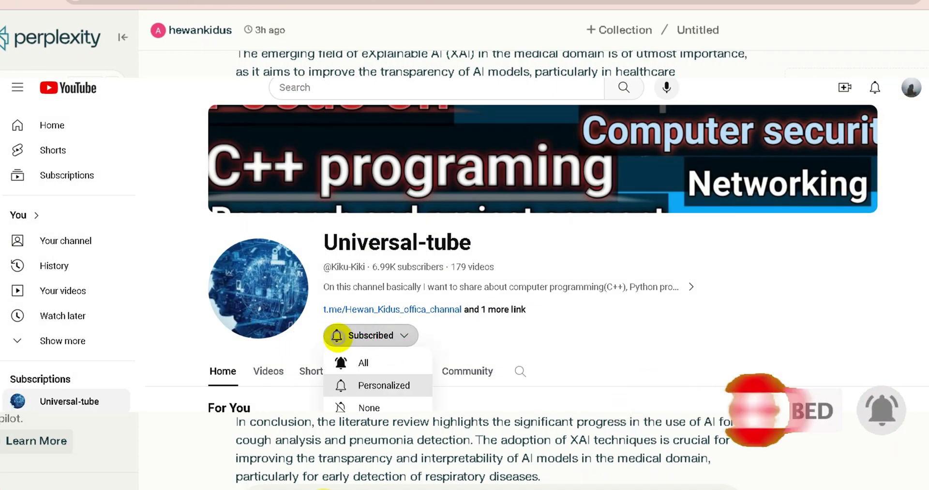
{"action": "left_click", "coordinate": [354, 362]}
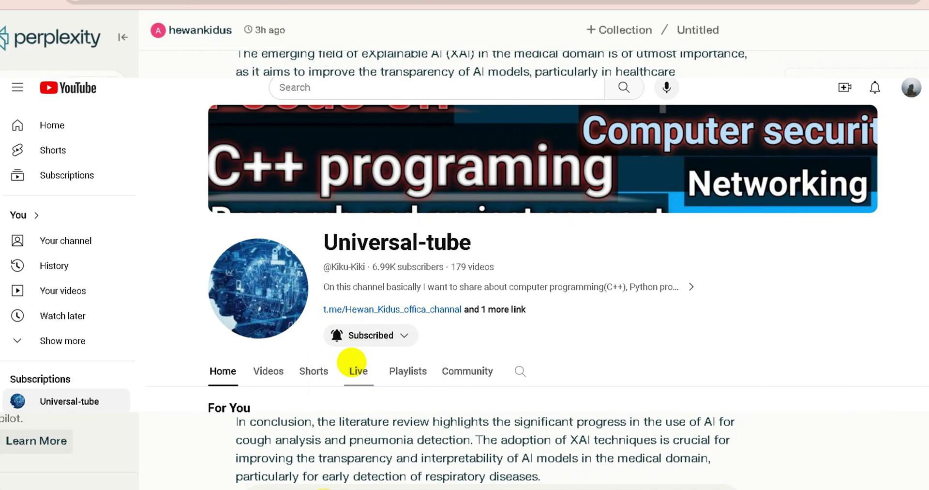